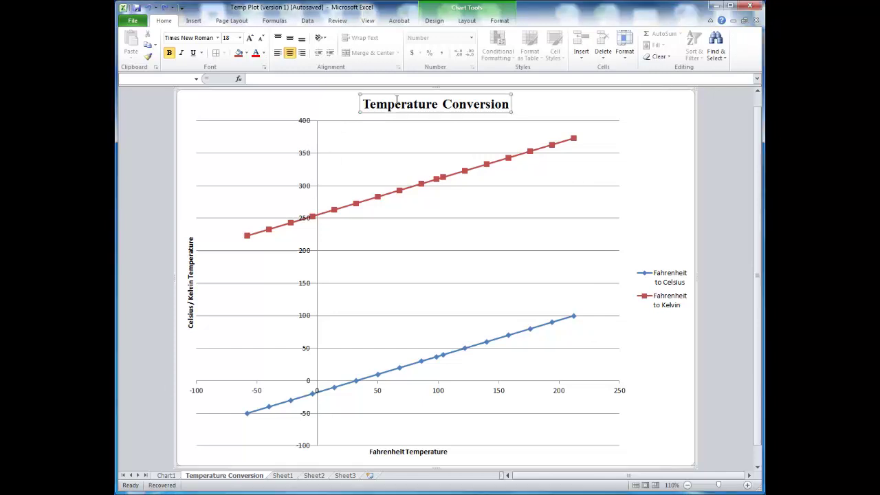
Step: Format the vertical axis labels in Times New Roman, size 15, bold and italic
left_click(307, 158)
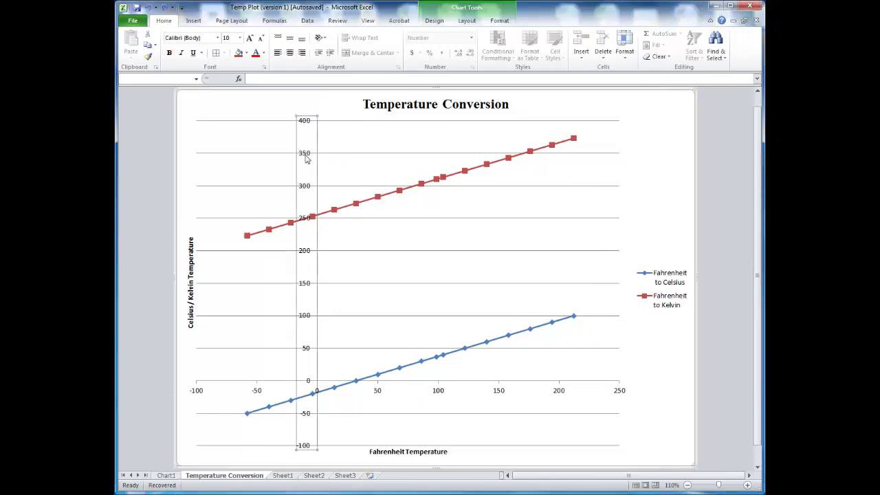
left_click(210, 39)
type("Times New Roman")
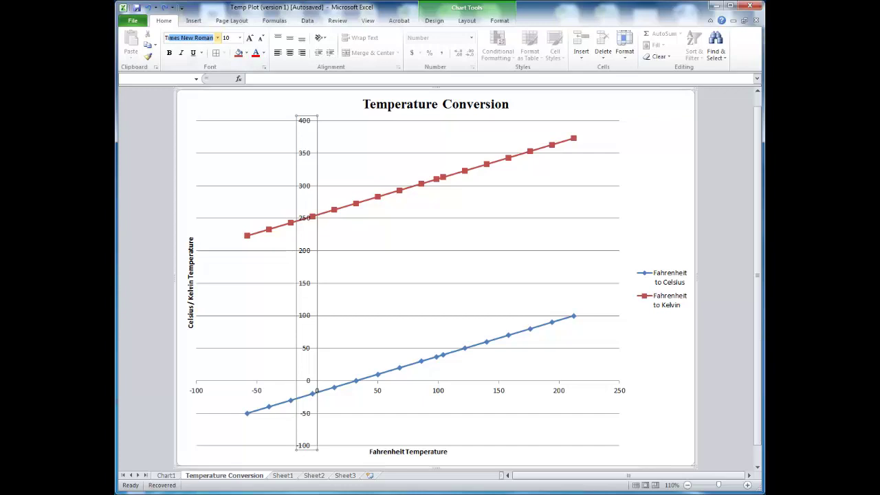
key("Tab")
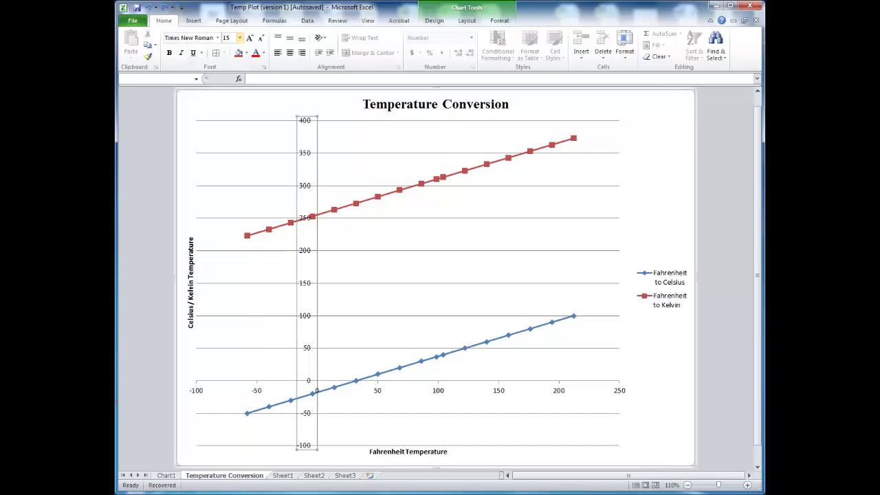
type("15")
left_click(169, 53)
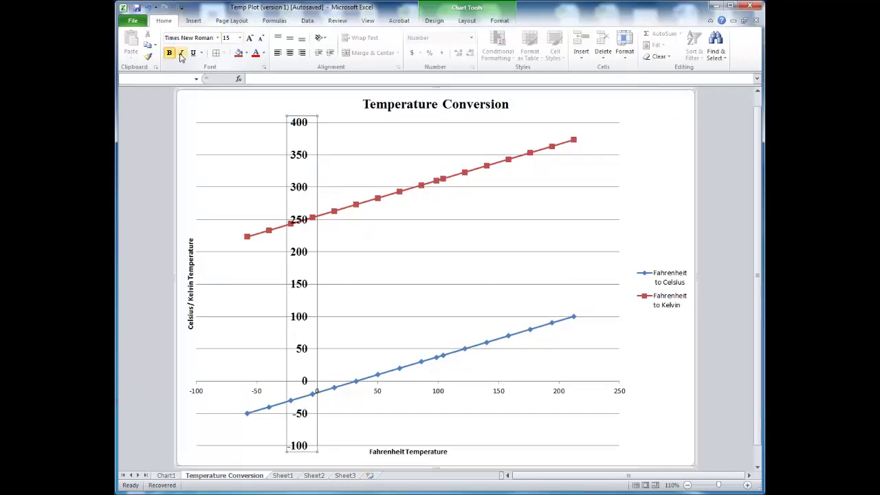
left_click(182, 53)
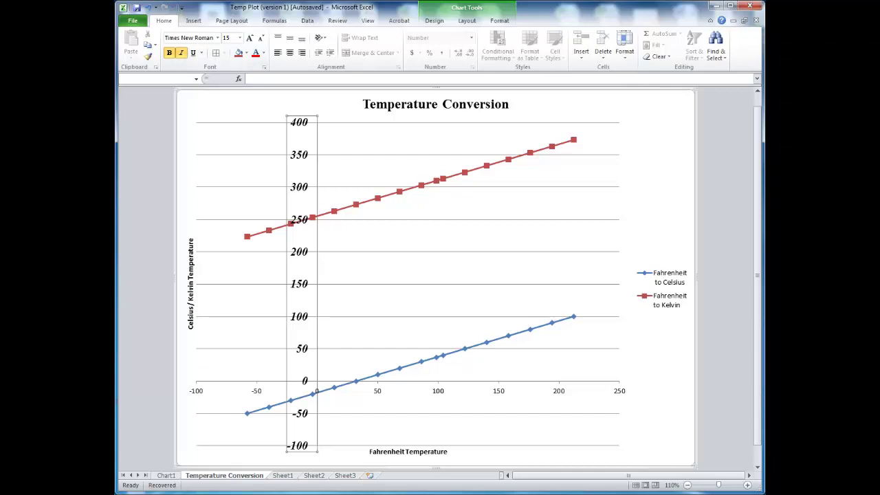
key("Escape")
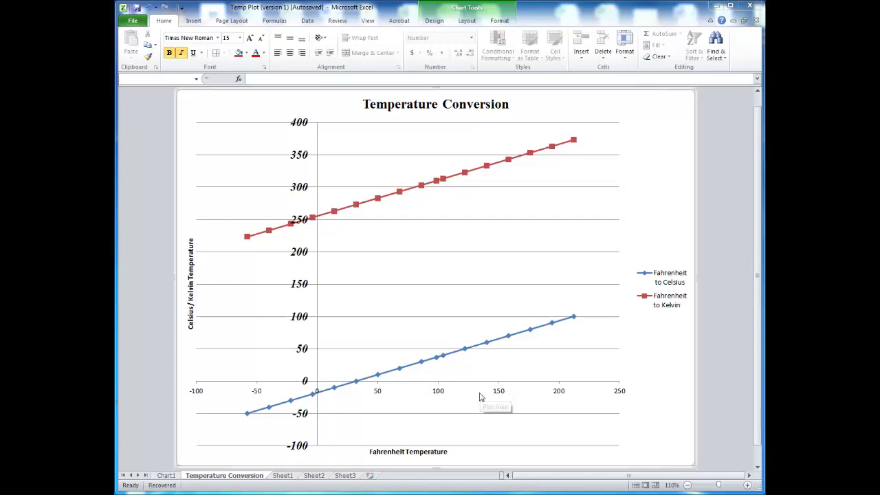
Step: Show the selected temperature data on Sheet1 with two decimal places and return to the Temperature Conversion chart
left_click(283, 476)
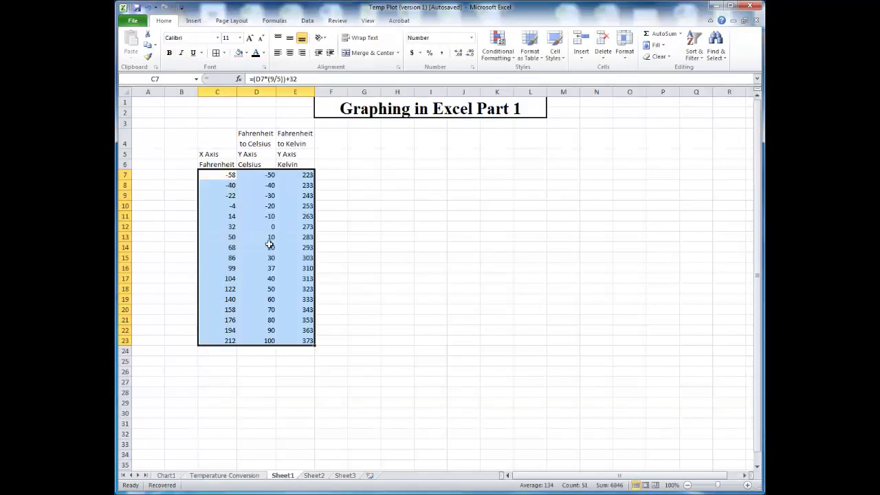
left_click(457, 53)
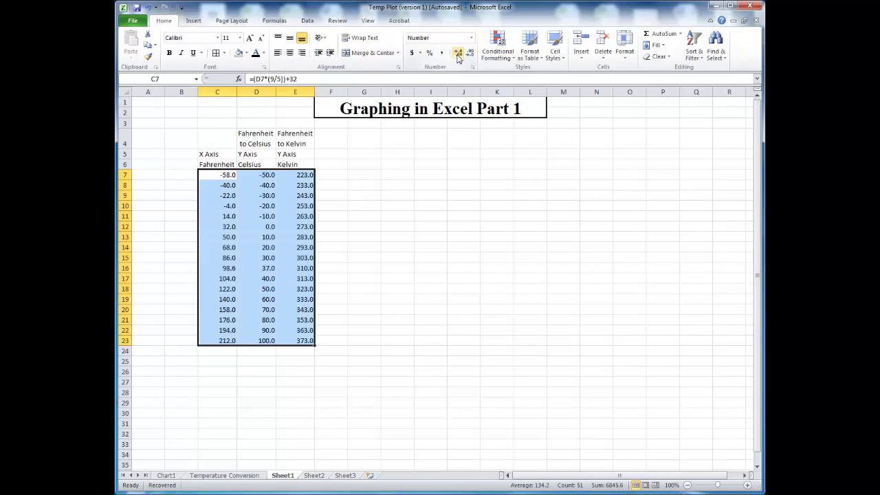
left_click(458, 54)
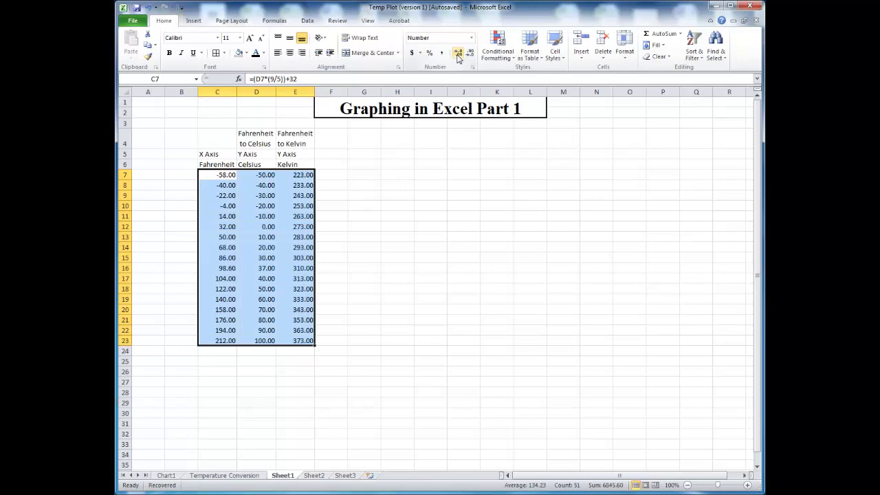
left_click(246, 477)
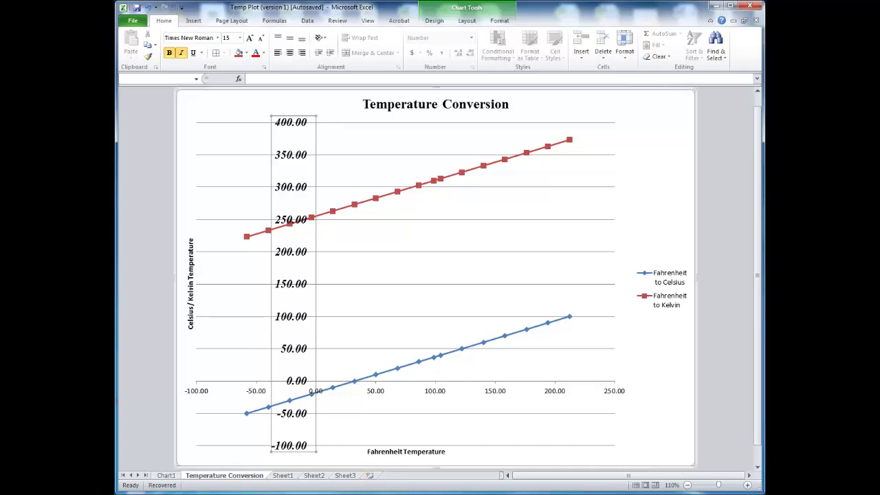
key("Escape")
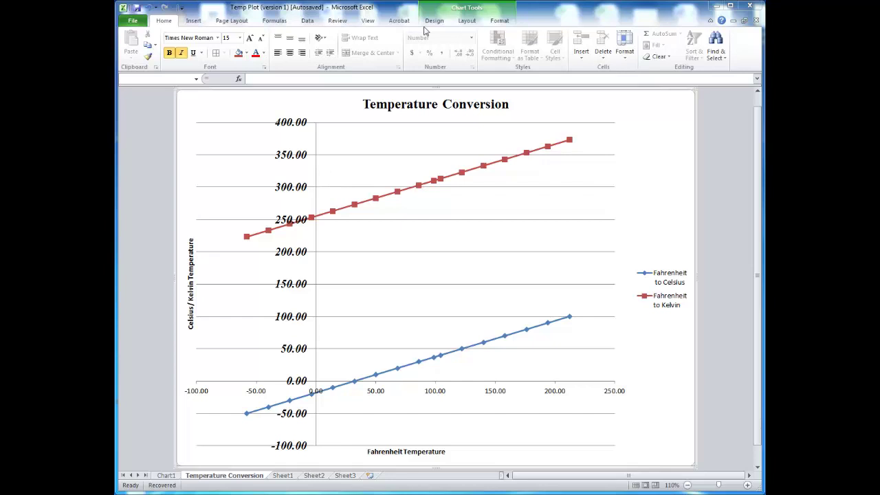
Step: Display major and minor gridlines on the chart for both the primary horizontal and primary vertical gridlines
left_click(472, 23)
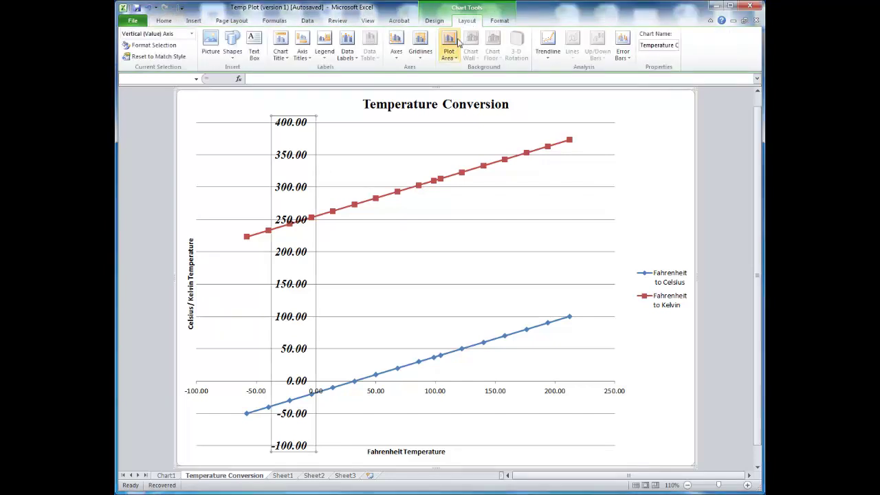
left_click(422, 50)
mouse_move(431, 71)
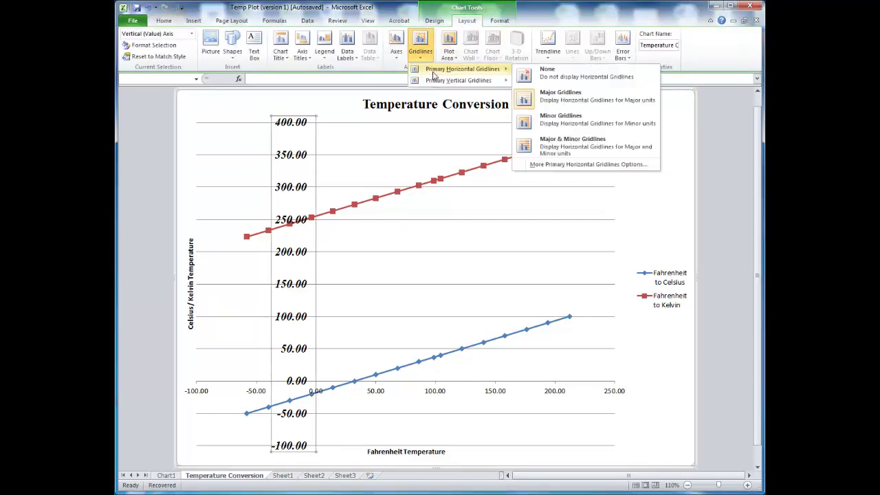
left_click(576, 150)
left_click(420, 47)
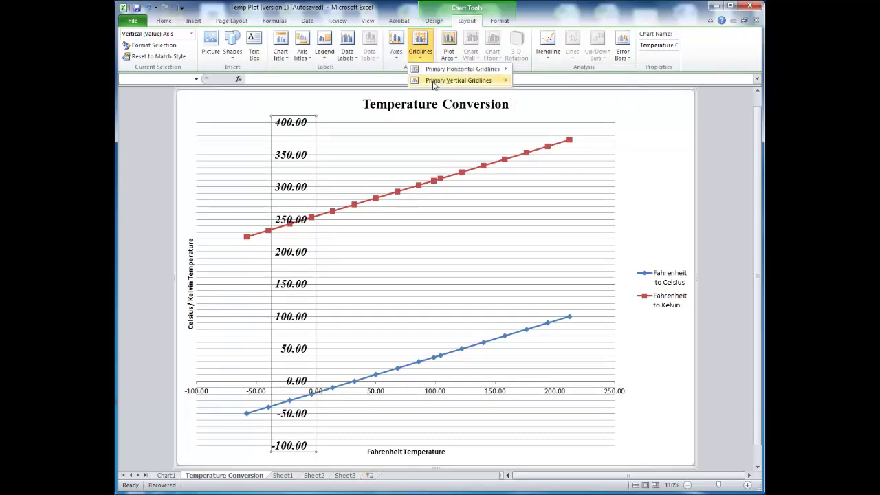
mouse_move(435, 81)
left_click(567, 162)
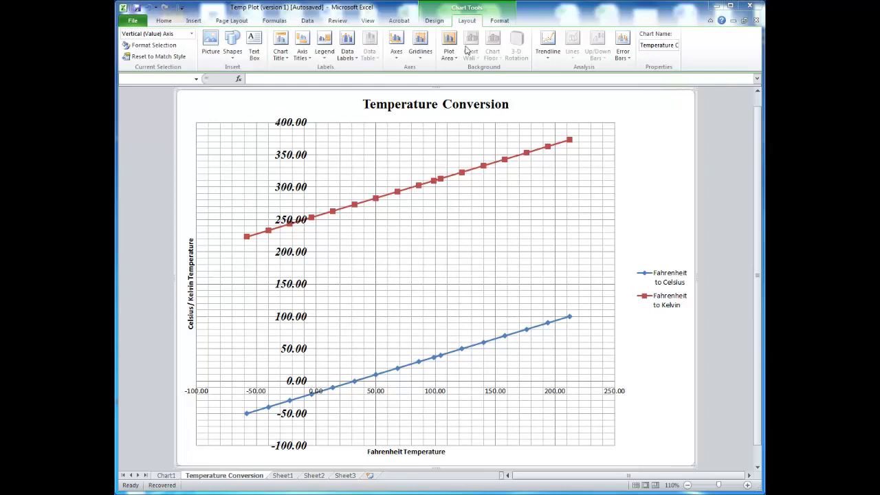
Step: Fix the primary horizontal axis range to a minimum of -75 and a maximum of 225
left_click(398, 58)
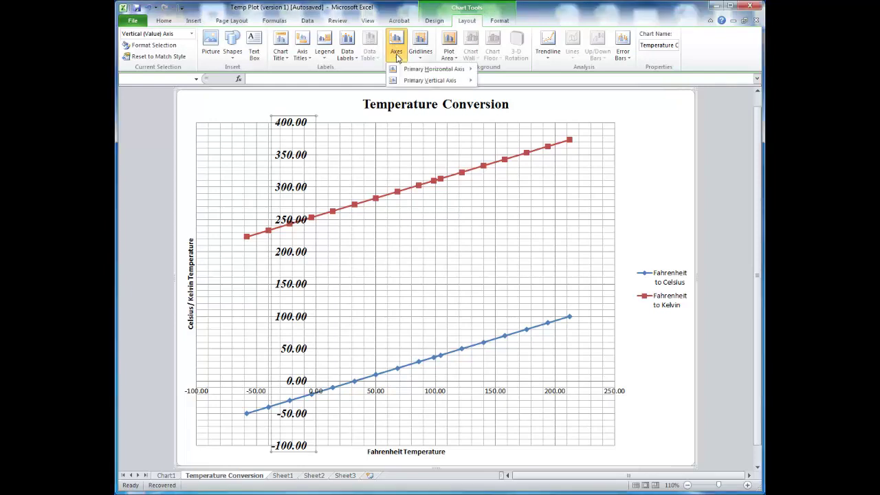
mouse_move(447, 68)
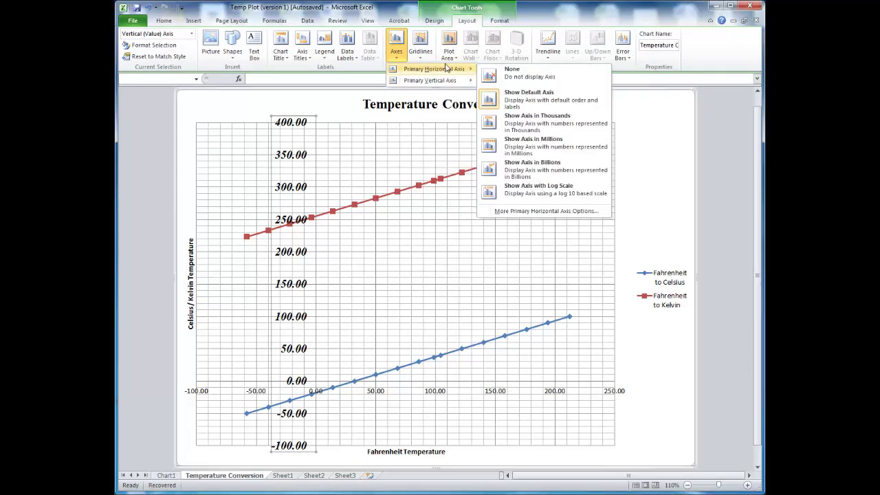
left_click(564, 211)
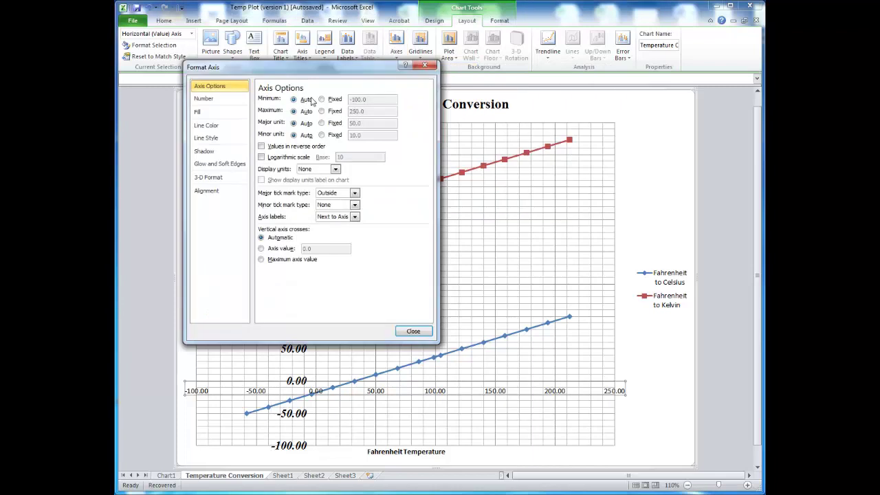
left_click(322, 99)
left_click(322, 111)
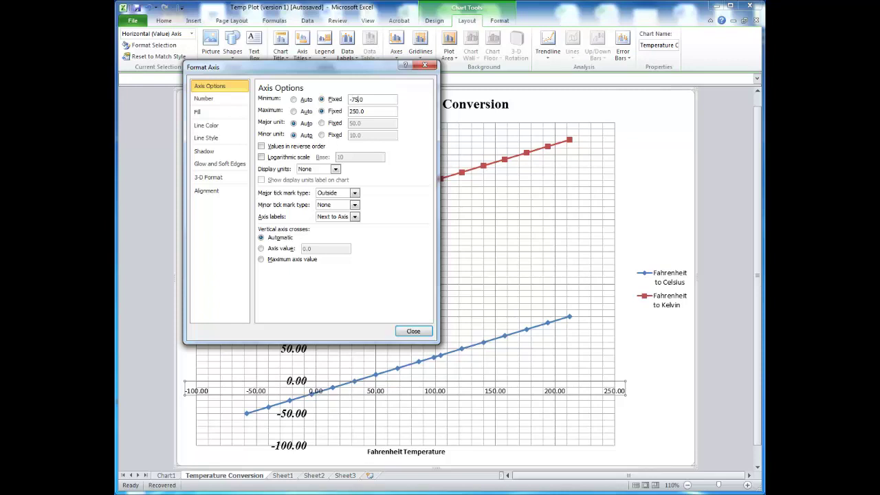
left_click(356, 110)
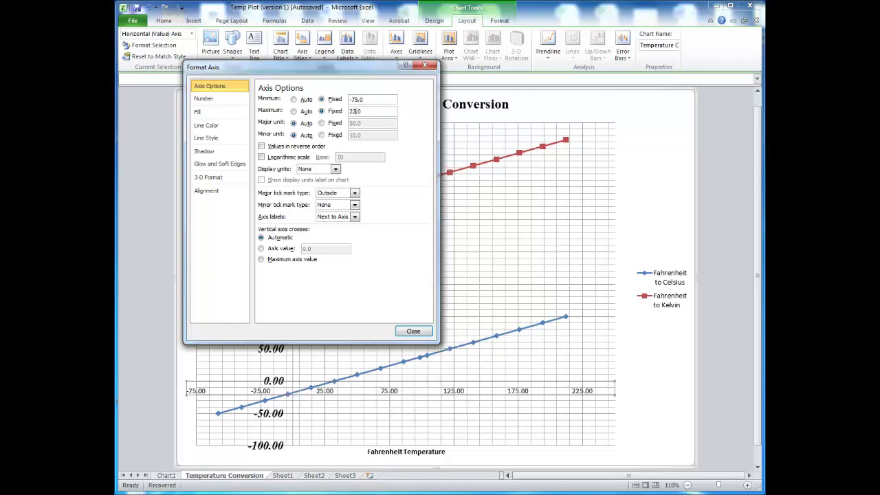
left_click(373, 99)
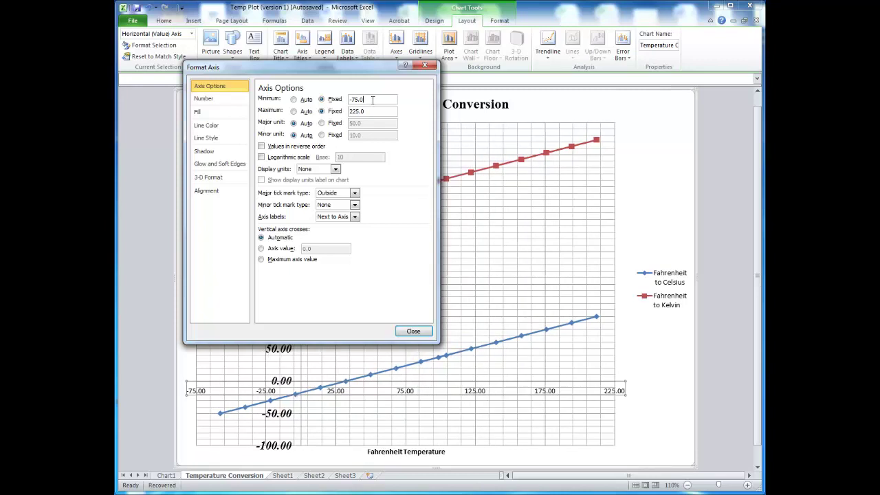
Step: Fix the horizontal axis major unit at 25 and minor unit at 5, and close the axis formatting
left_click(322, 124)
left_click(322, 134)
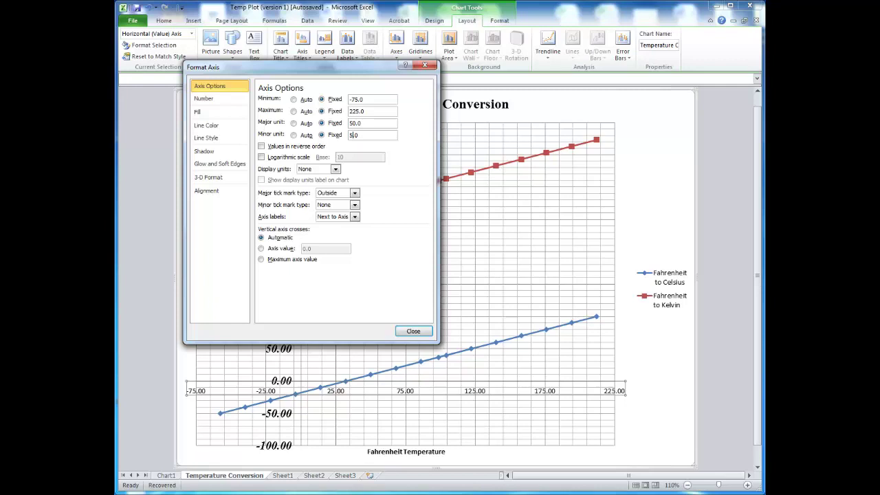
left_click(388, 124)
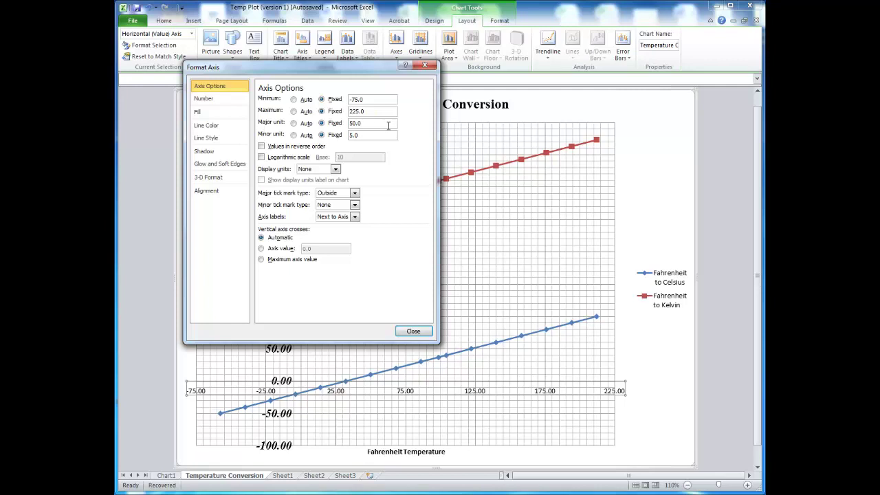
key("BackSpace")
left_click(384, 136)
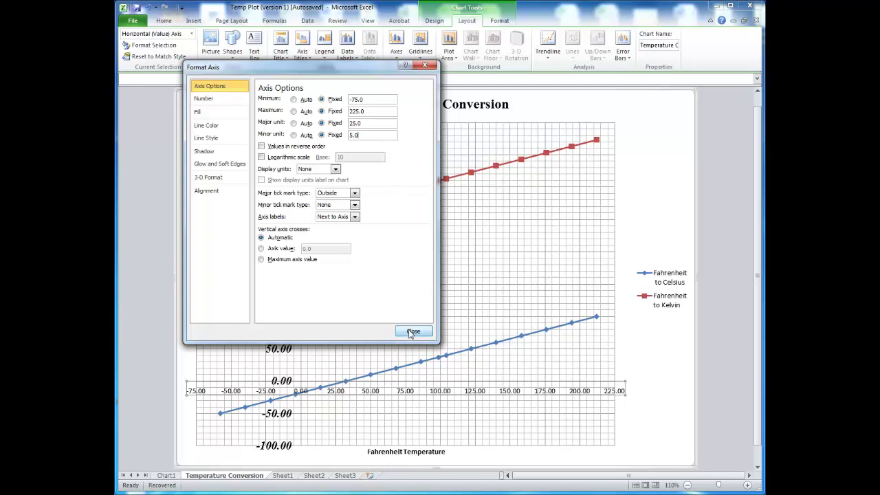
left_click(412, 331)
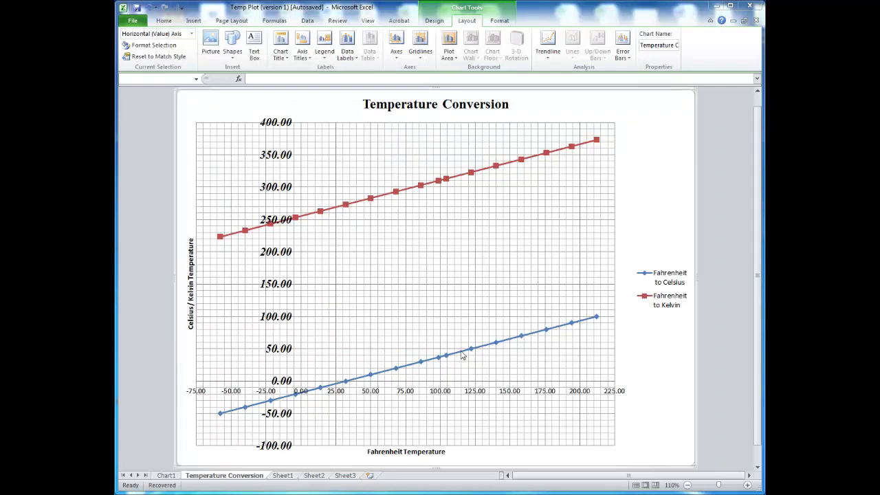
Step: Open the formatting of the Fahrenheit to Celsius series and change its markers to the built-in circle type
left_click(420, 365)
right_click(421, 365)
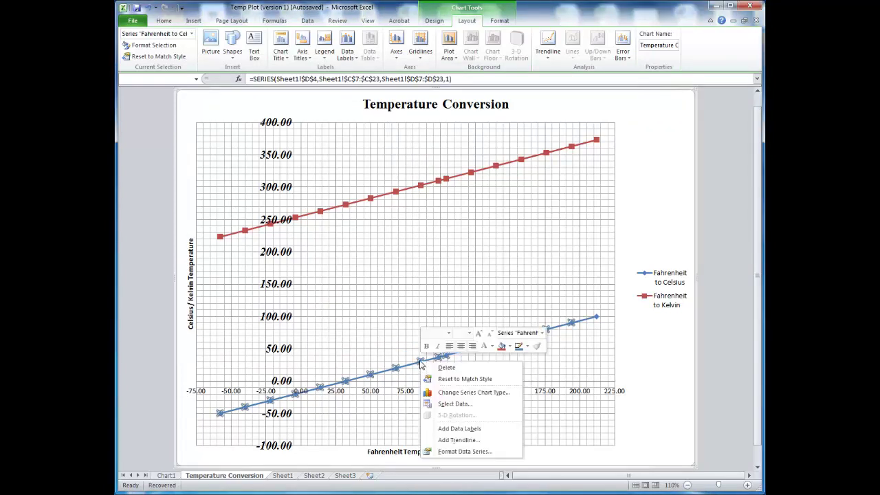
left_click(484, 453)
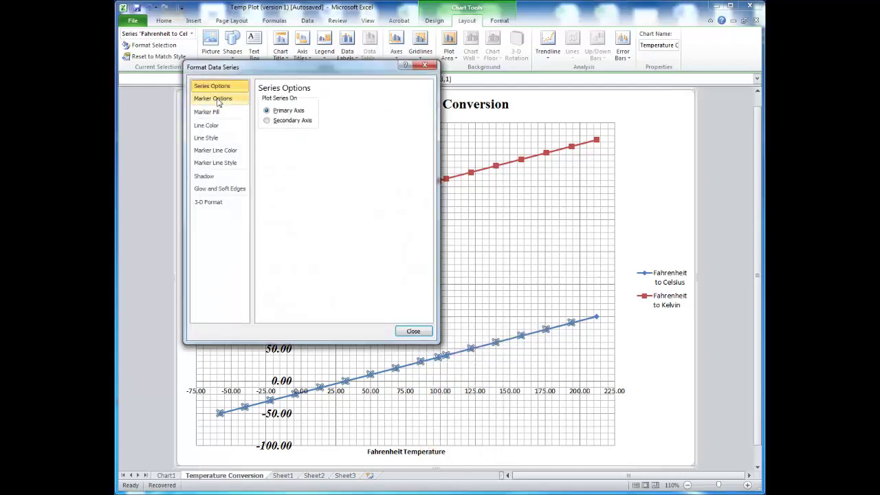
left_click(221, 100)
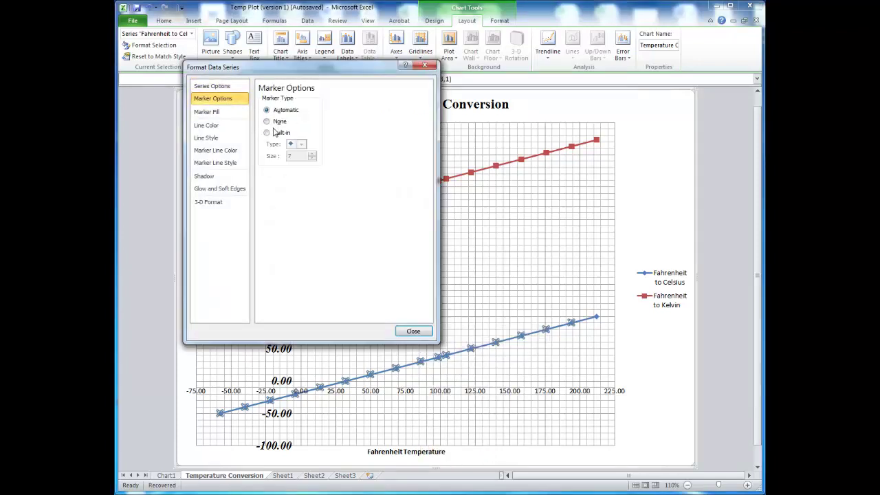
left_click(274, 134)
left_click(301, 144)
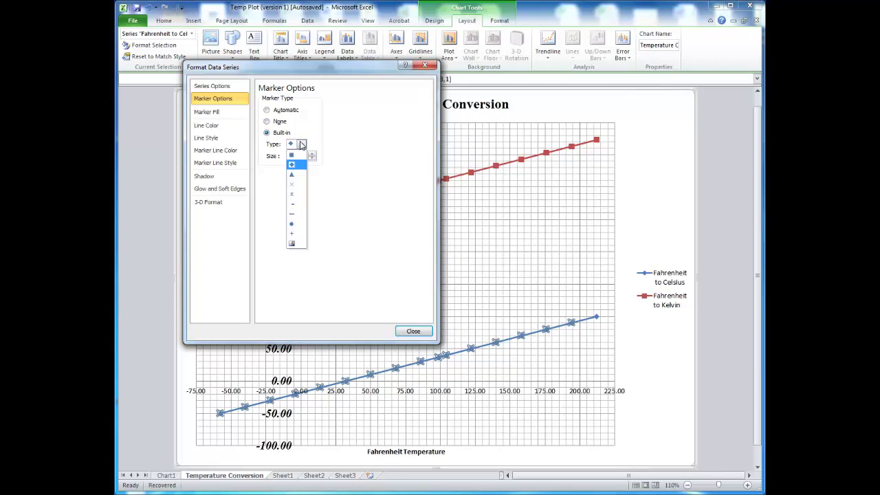
left_click(294, 226)
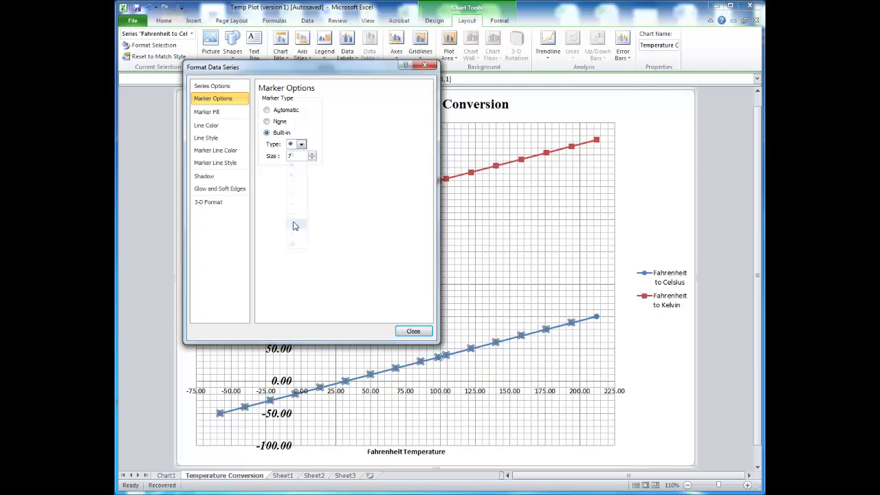
Step: Give the Fahrenheit to Celsius markers a solid fill in a dark orange theme colour
left_click(206, 111)
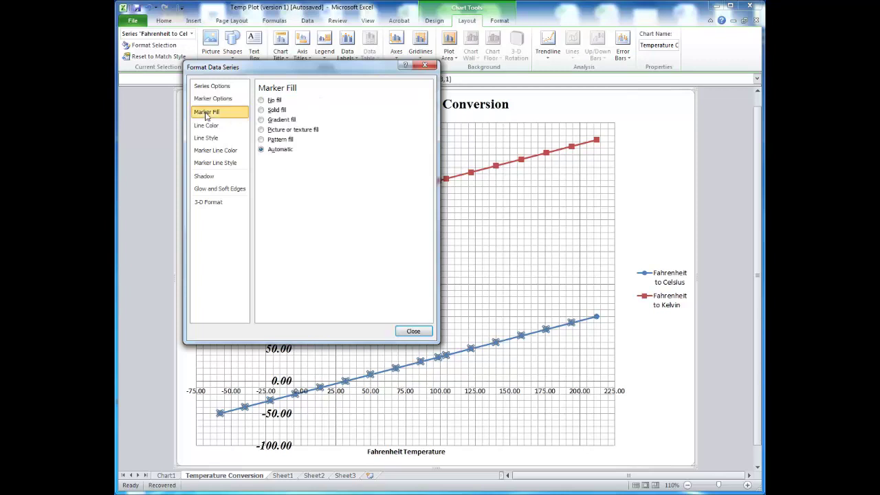
left_click(261, 110)
left_click(305, 174)
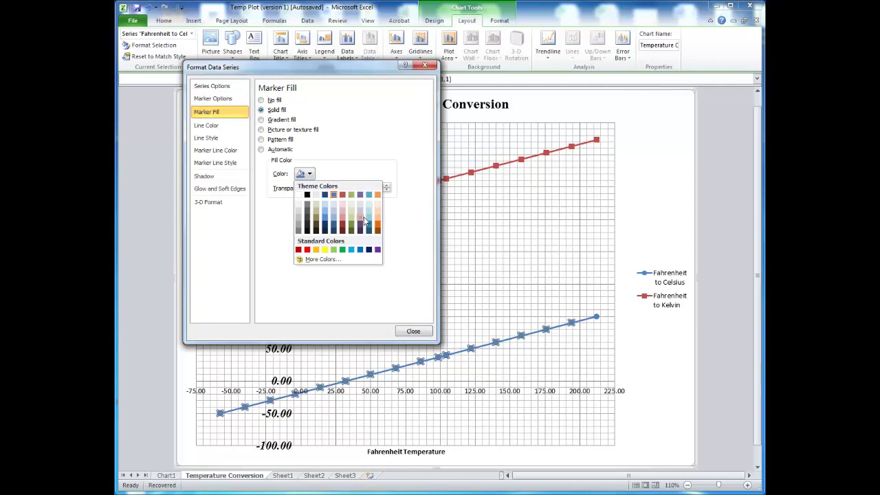
left_click(377, 229)
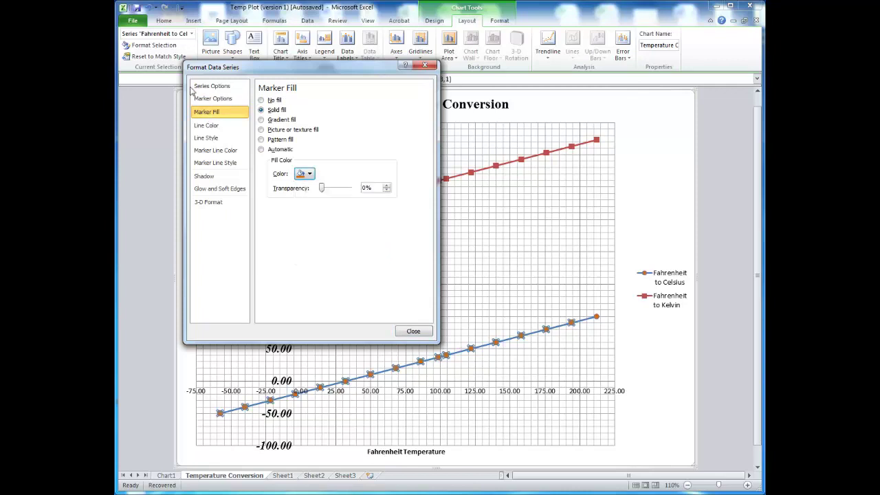
Step: Change the Fahrenheit to Celsius line to a solid line in the same dark orange theme colour as its markers
left_click(209, 128)
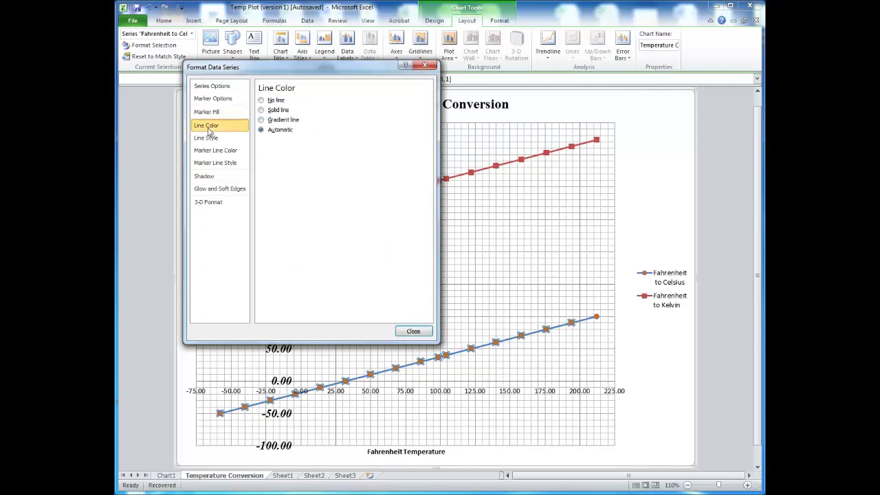
left_click(277, 110)
left_click(302, 142)
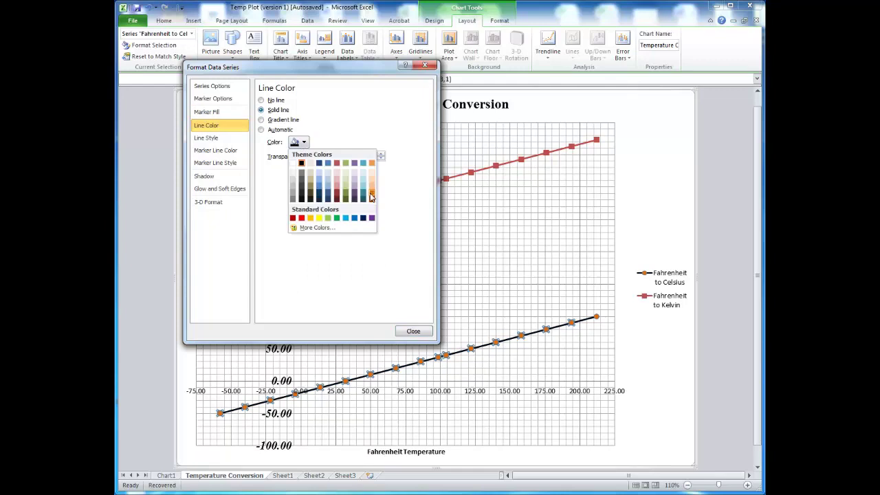
left_click(374, 196)
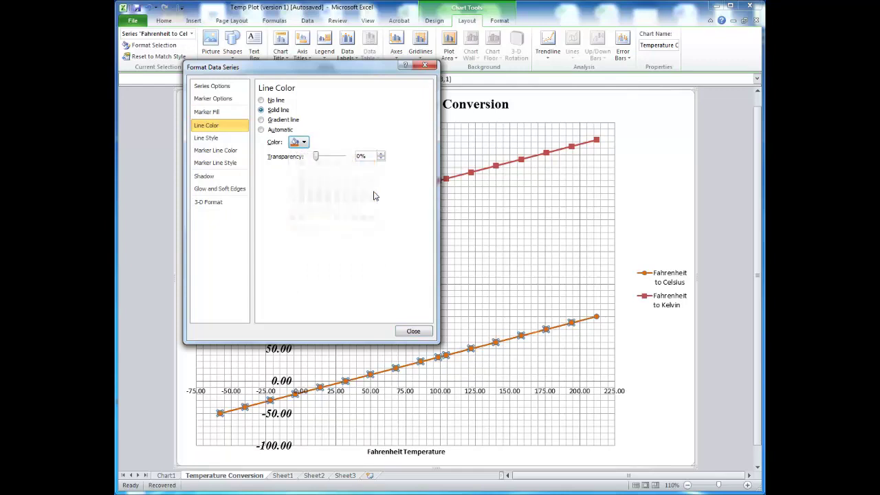
Step: Set the Fahrenheit to Celsius line width to 5 pt and close the series formatting
left_click(206, 137)
key("BackSpace")
key("BackSpace")
key("BackSpace")
key("BackSpace")
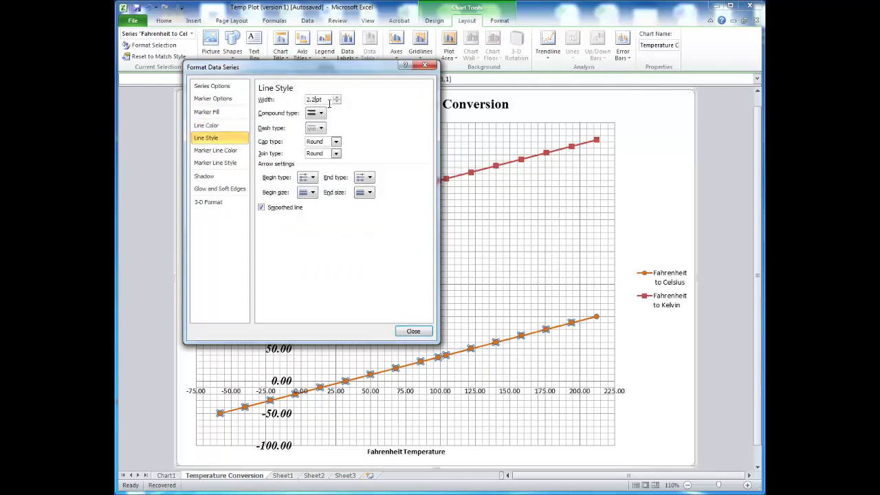
type("5")
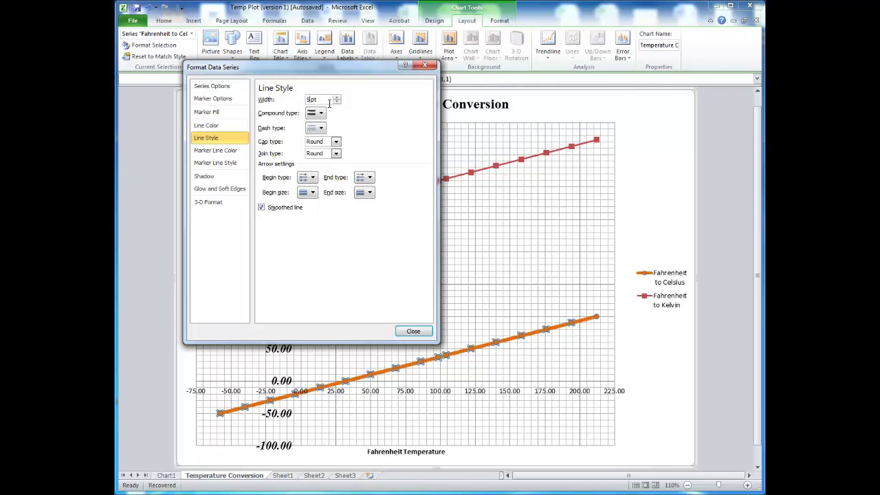
left_click(412, 330)
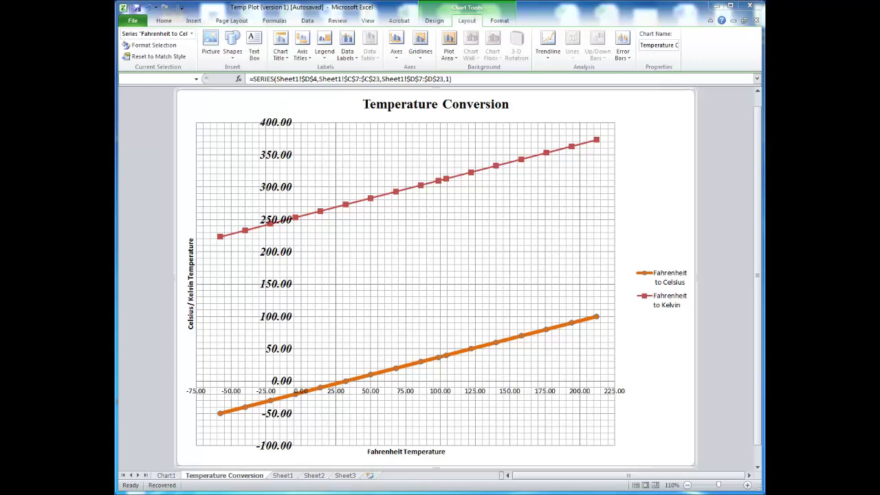
Step: Add a linear trendline to the Fahrenheit to Kelvin series through the full trendline options, keeping the chart in view
left_click(447, 179)
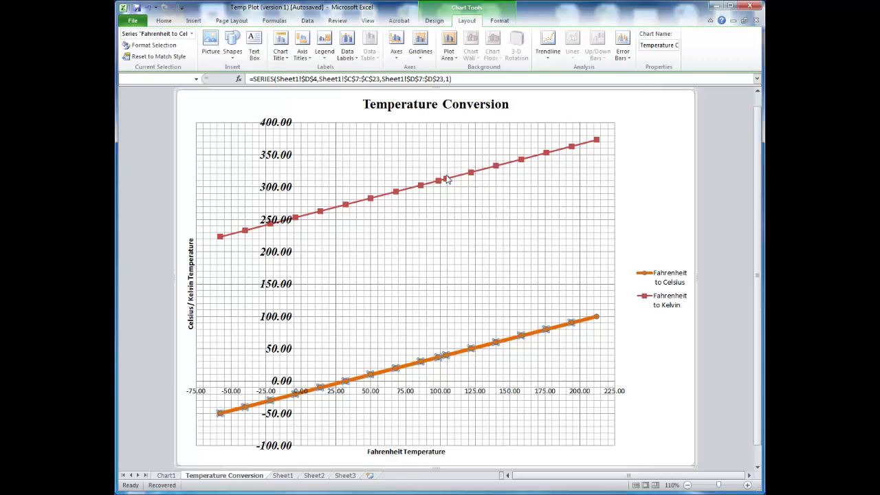
left_click(446, 179)
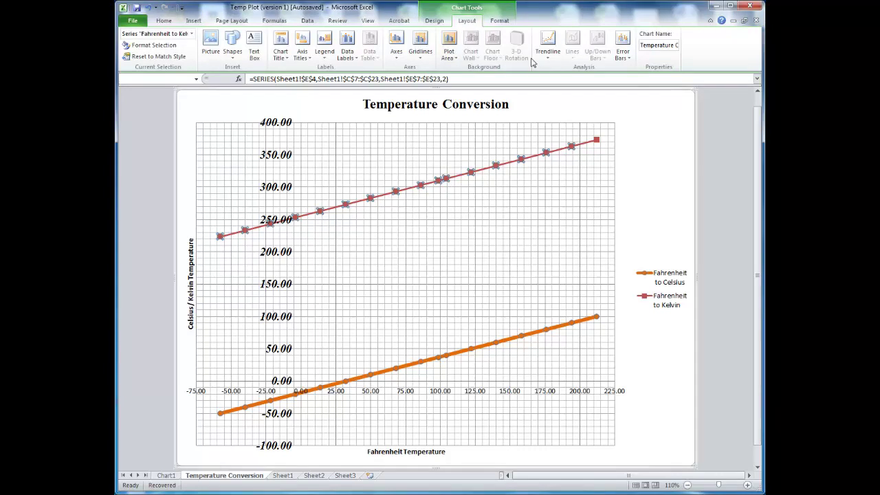
left_click(547, 47)
left_click(571, 187)
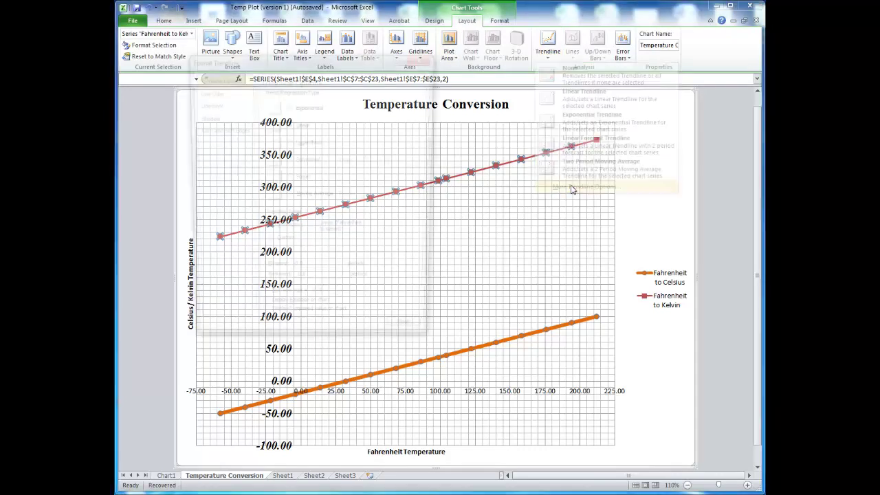
left_click_drag(308, 60, 560, 107)
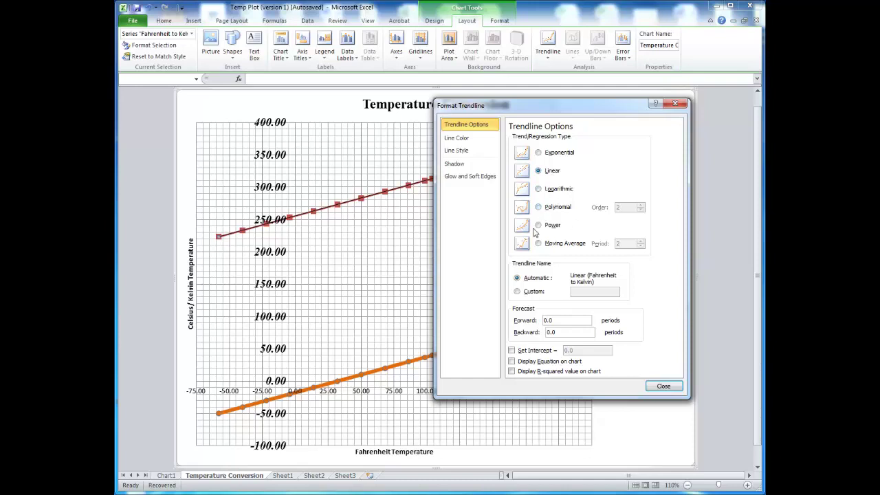
left_click_drag(498, 105, 553, 190)
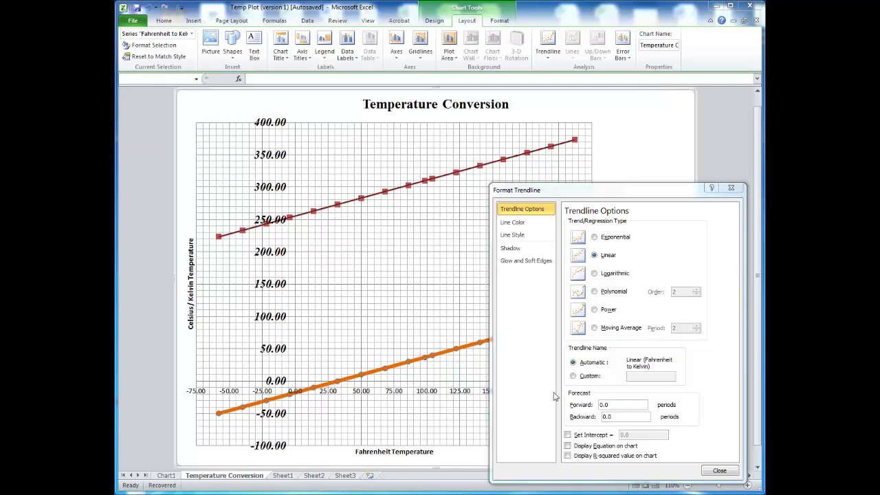
Step: Set the Fahrenheit to Kelvin trendline to forecast forward 50 periods
left_click(603, 404)
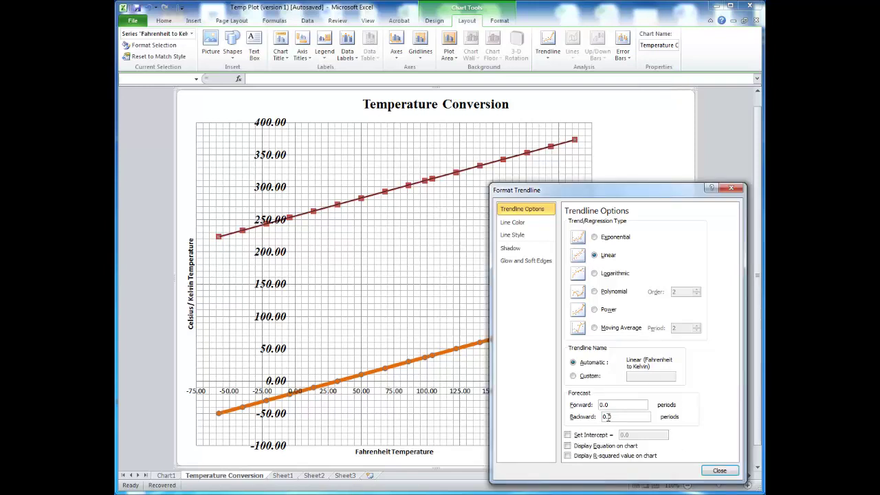
type("1")
key("BackSpace")
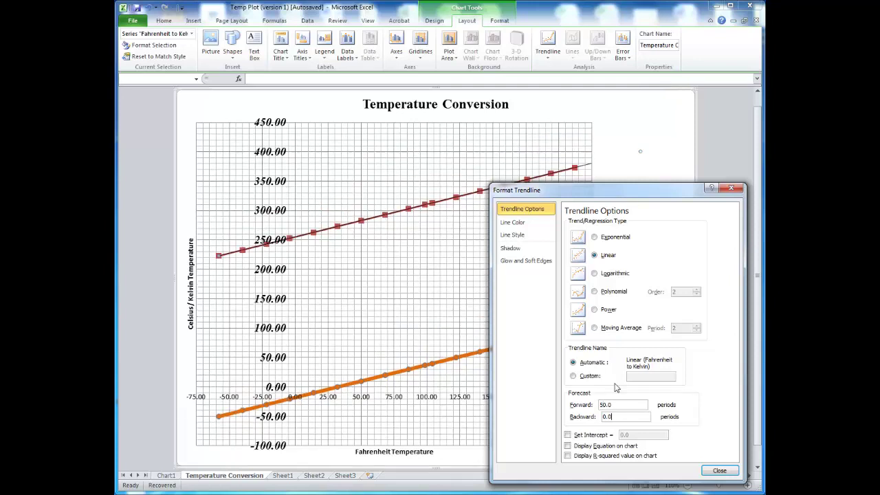
double_click(606, 415)
Step: Try forcing the trendline's intercept to 0.0 and switch the fixed intercept off again
left_click_drag(549, 190, 536, 154)
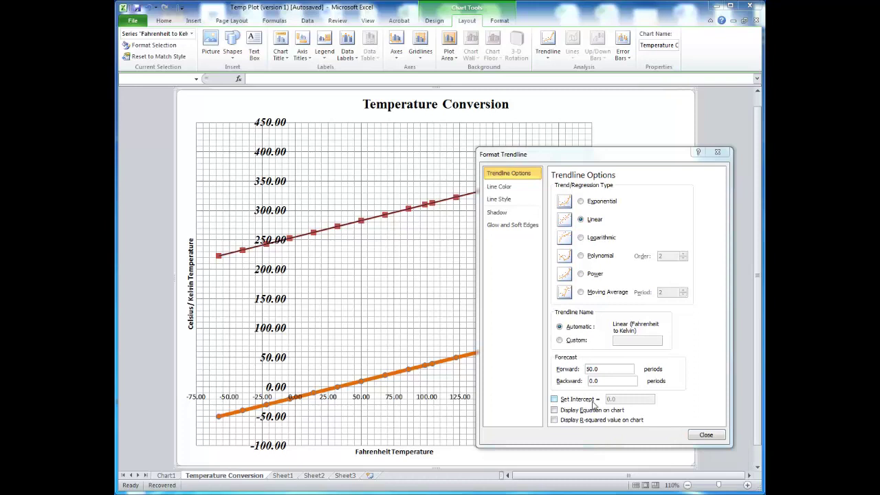
left_click(554, 399)
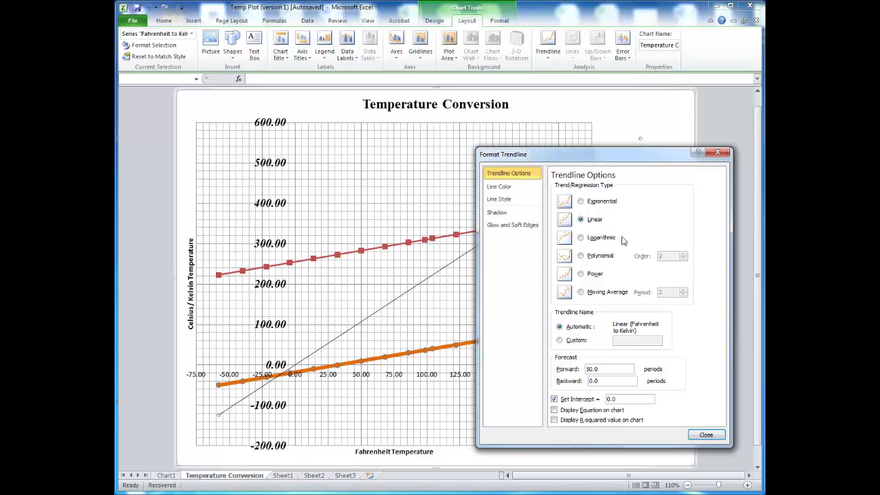
left_click(554, 399)
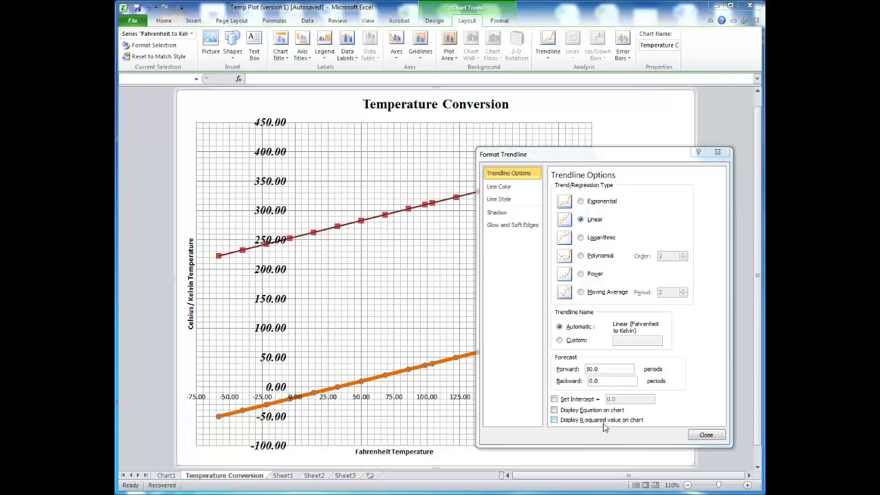
Step: Display the trendline's equation and R-squared value on the chart and move their label into the plot area between the two series
left_click(555, 410)
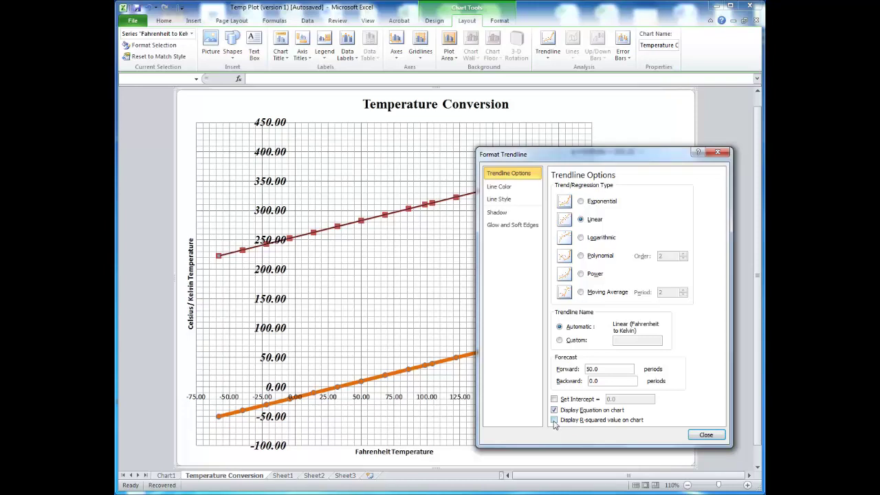
left_click(554, 420)
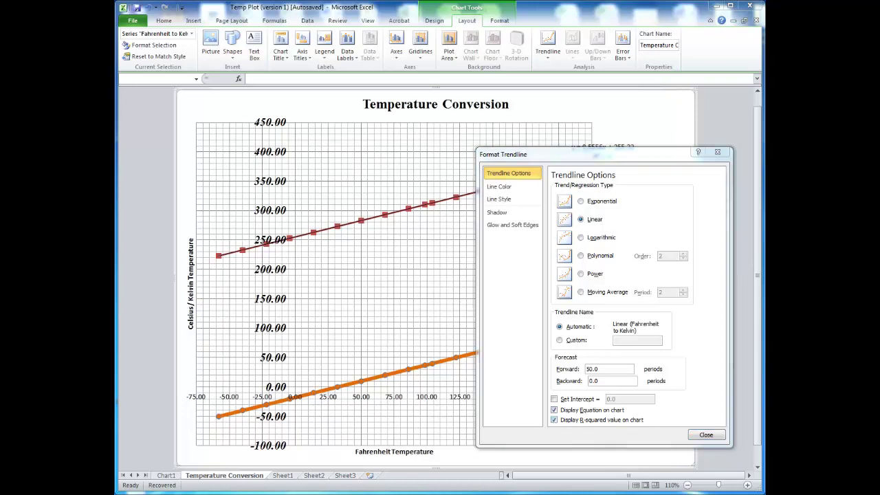
left_click(706, 435)
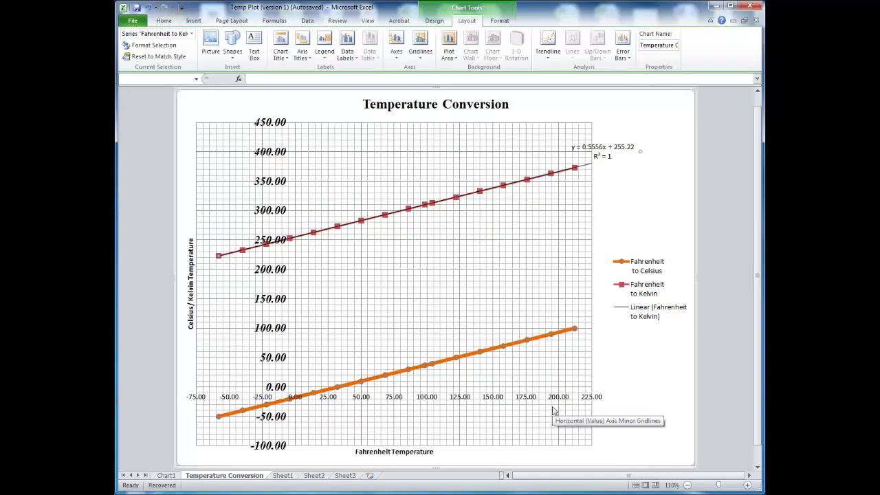
left_click_drag(601, 150, 517, 244)
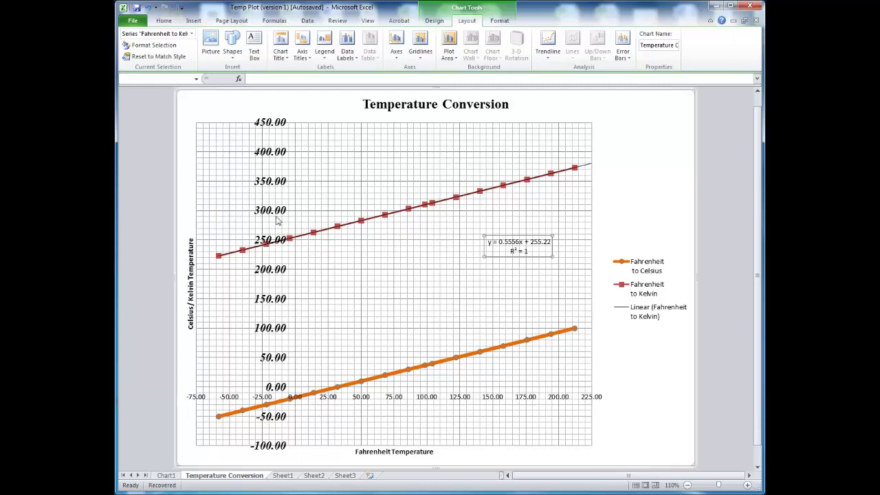
key("Escape")
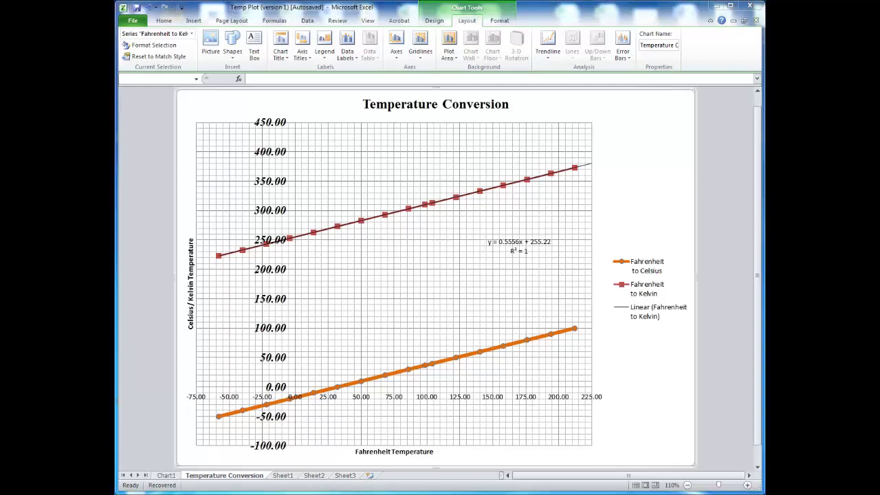